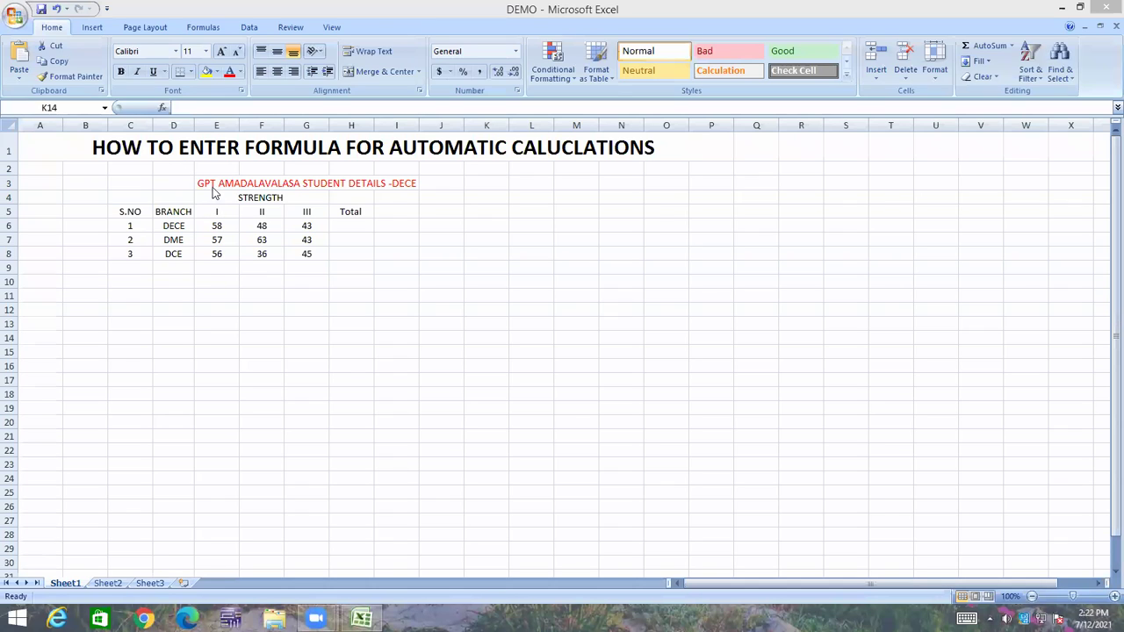
- Delete the '-DECE' suffix from the red title in cell E3
{"action": "left_click", "coordinate": [387, 182]}
{"action": "double_click", "coordinate": [392, 183]}
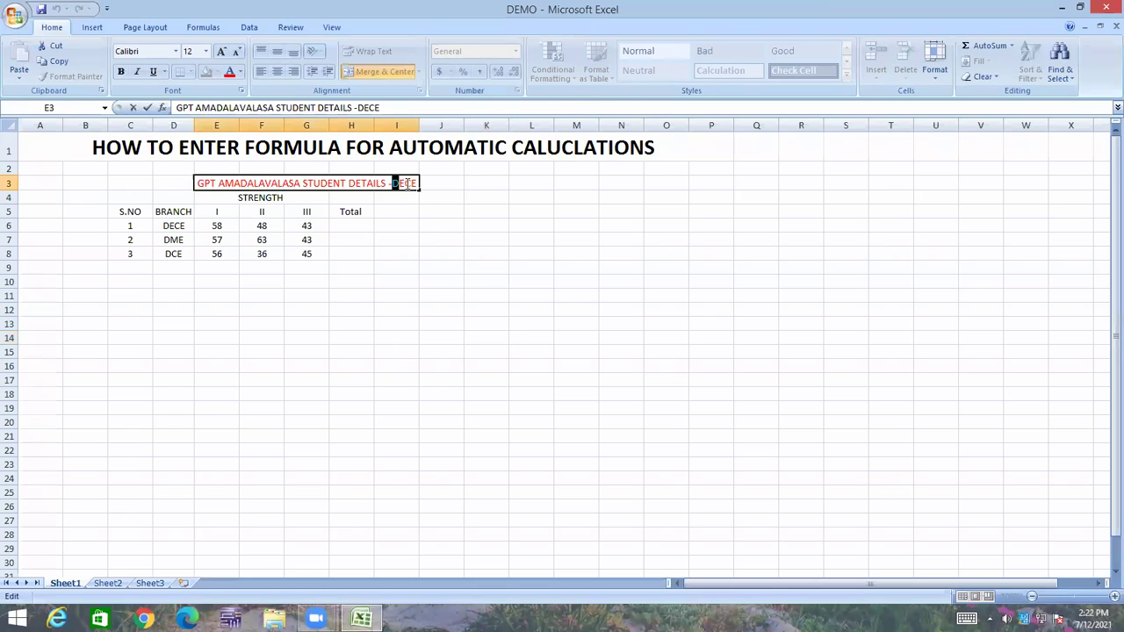
{"action": "left_click_drag", "start_coordinate": [392, 183], "coordinate": [420, 183]}
{"action": "key", "text": "BackSpace"}
{"action": "key", "text": "BackSpace"}
{"action": "key", "text": "BackSpace"}
{"action": "left_click", "coordinate": [426, 266]}
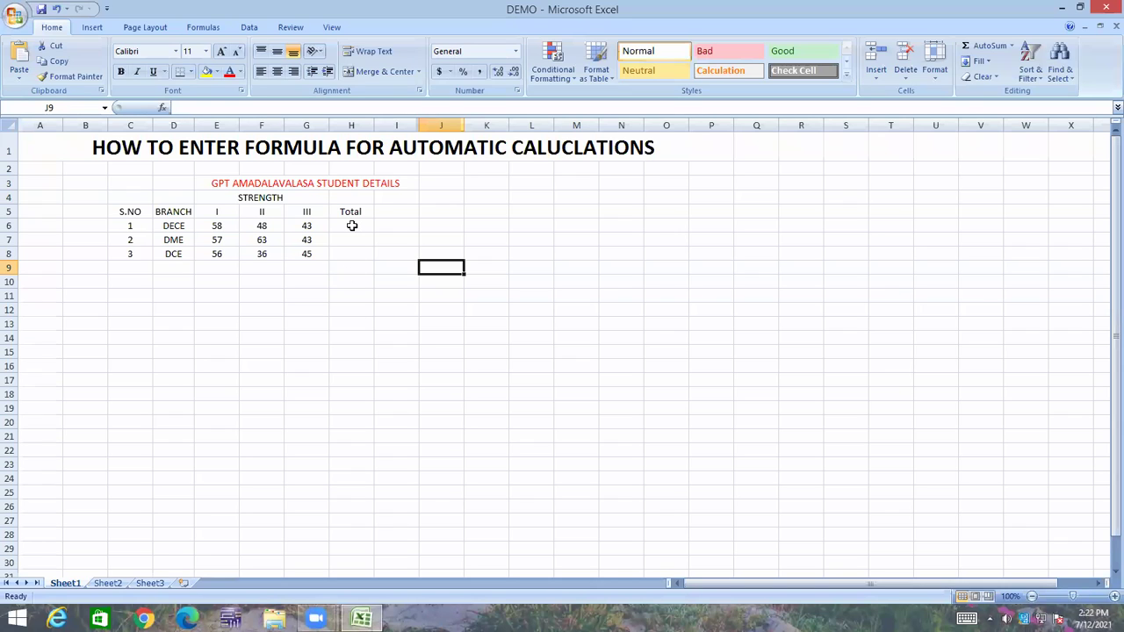
- Begin a formula in Total cell H6 with an equals sign
{"action": "left_click", "coordinate": [351, 226]}
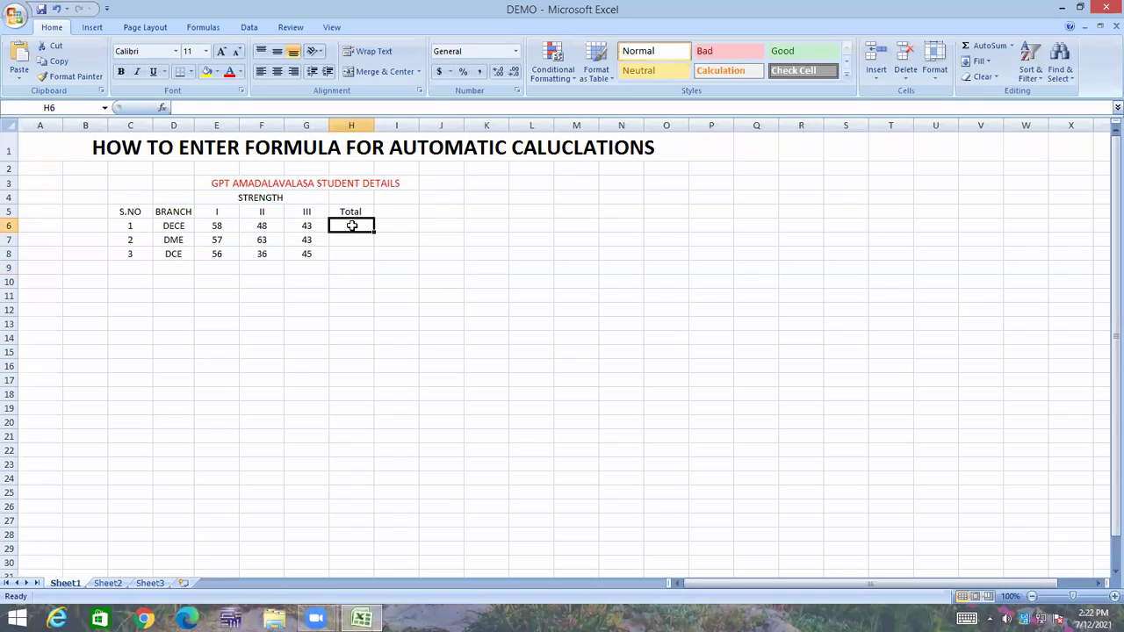
{"action": "left_click", "coordinate": [378, 322]}
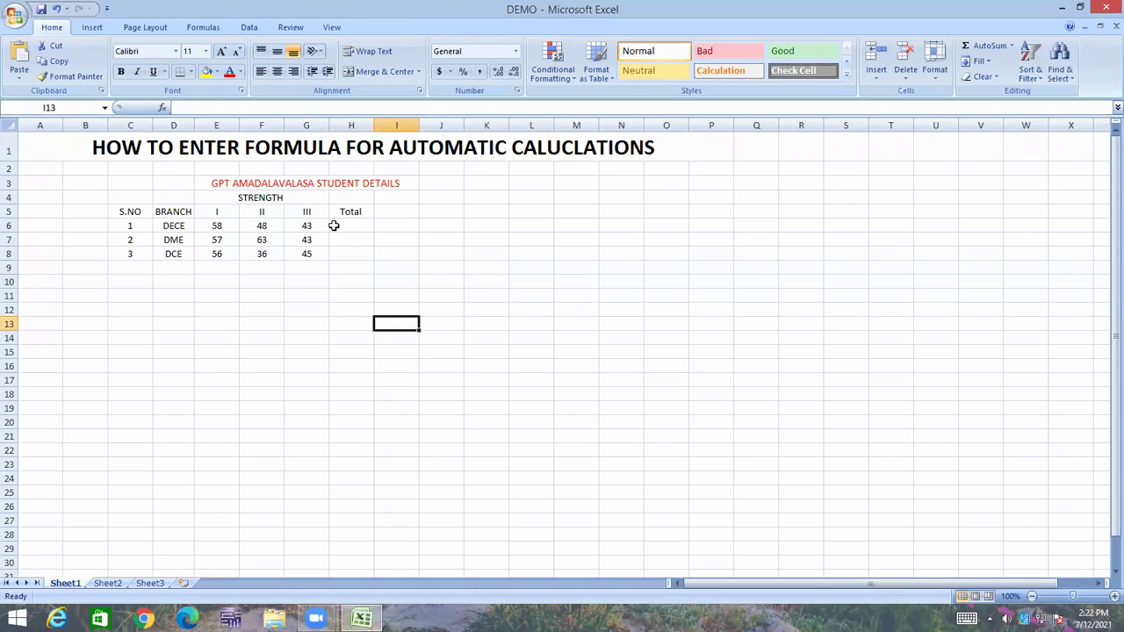
{"action": "left_click", "coordinate": [345, 226]}
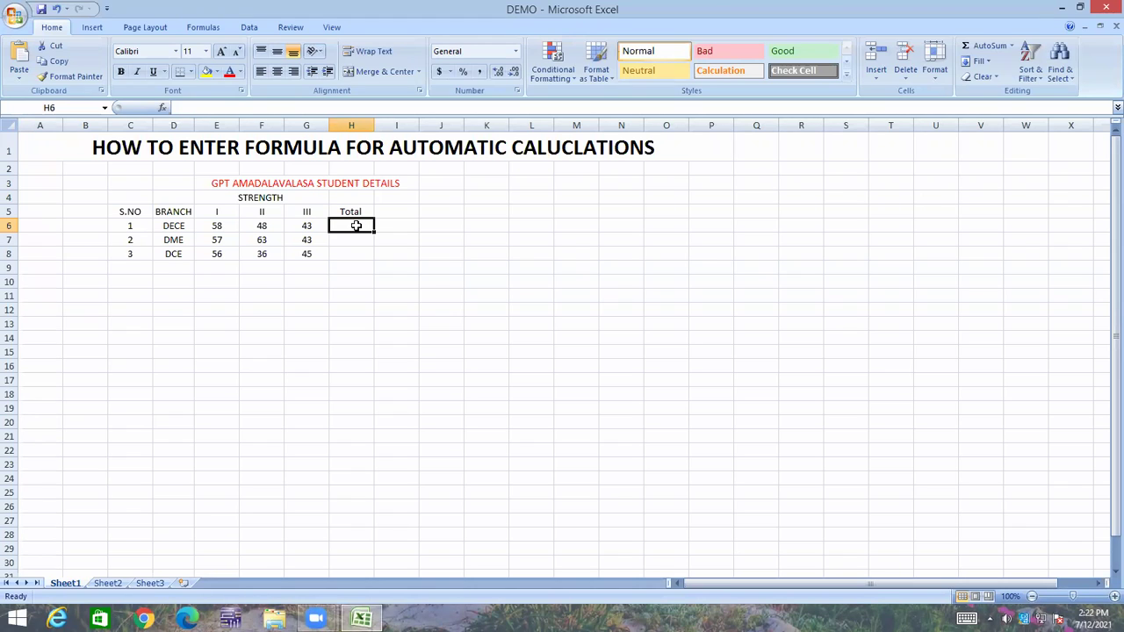
{"action": "type", "text": "="}
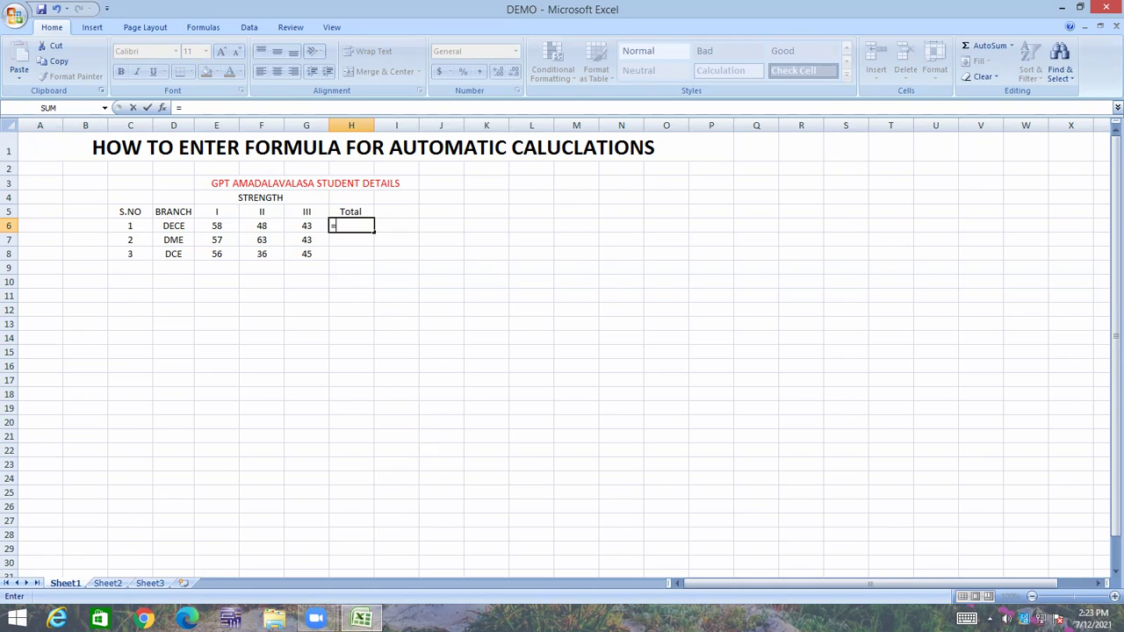
- Complete H6 as =e6+f6+g6, giving a DECE total of 149
{"action": "type", "text": "e6+"}
{"action": "type", "text": "f"}
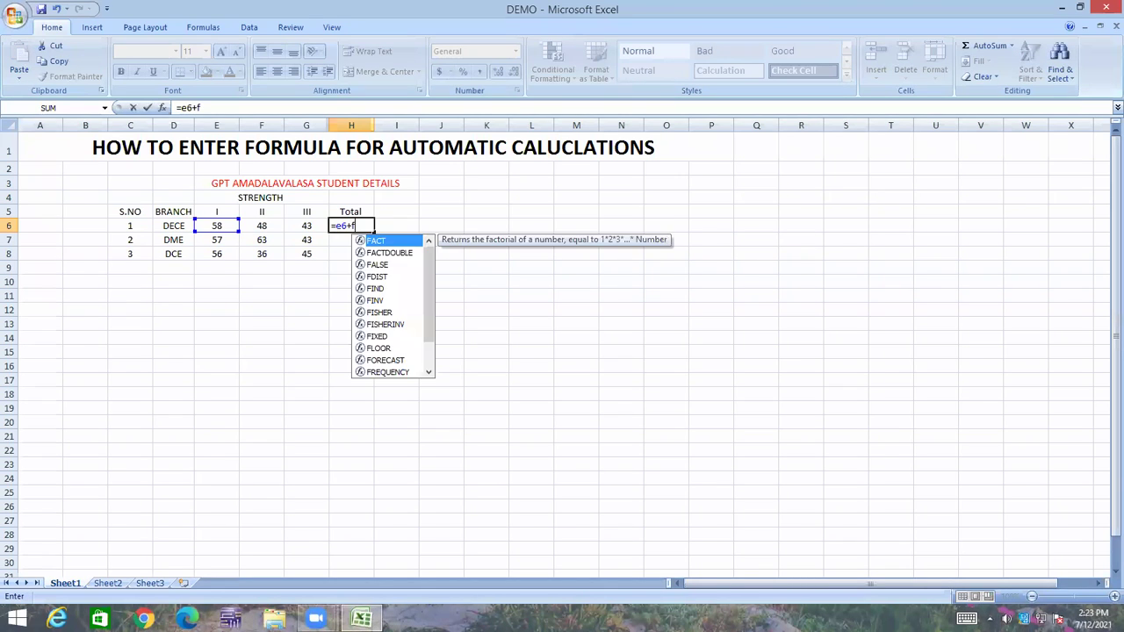
{"action": "type", "text": "6+"}
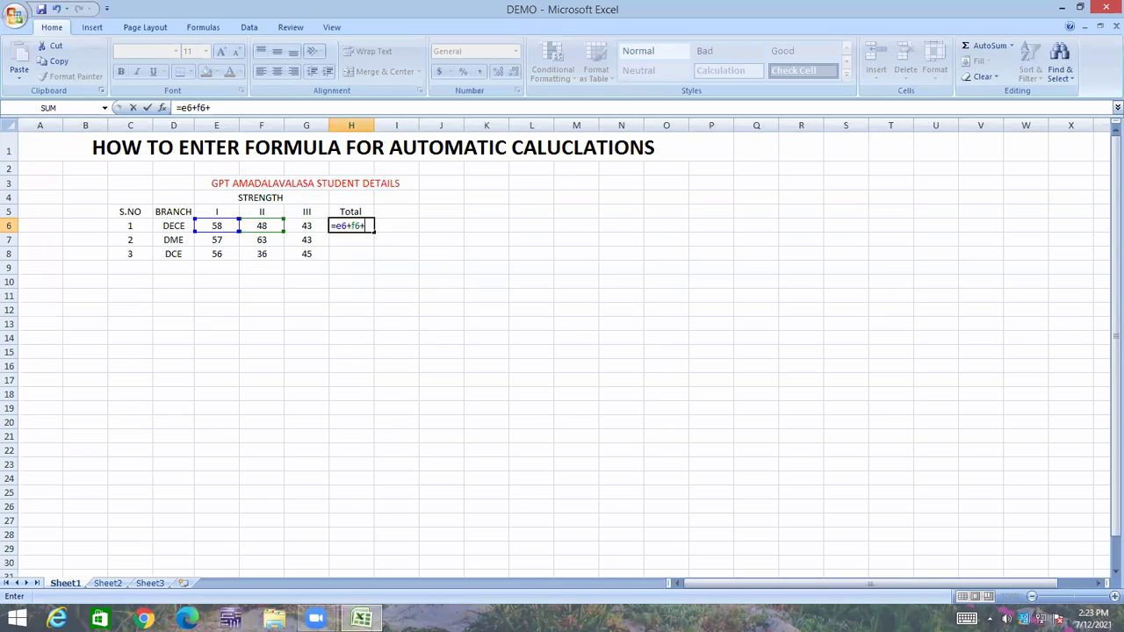
{"action": "type", "text": "g"}
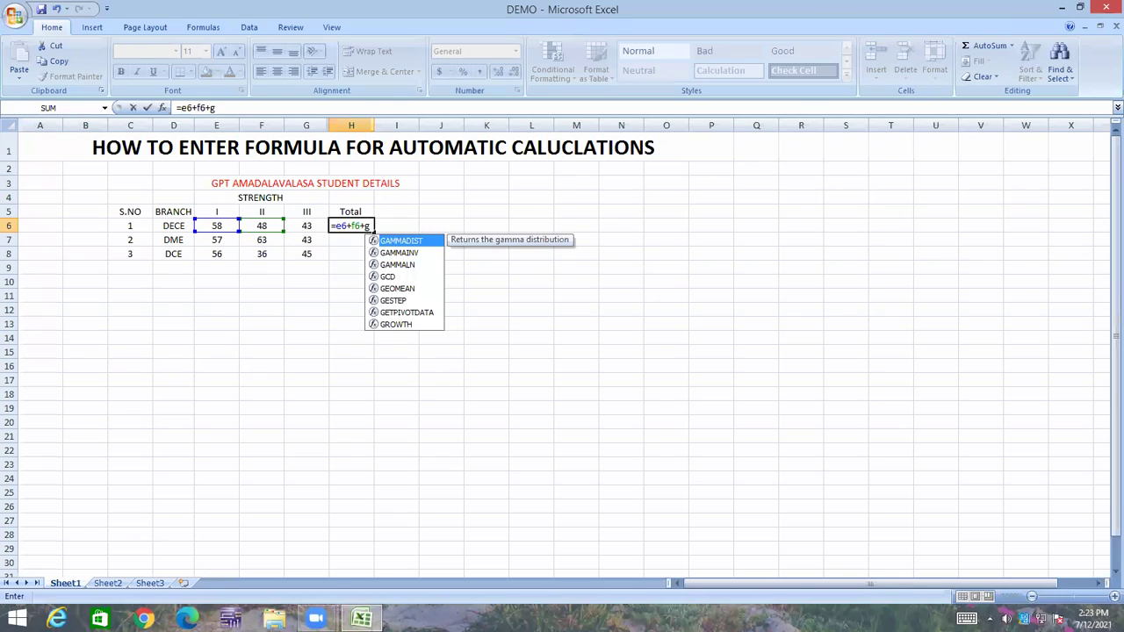
{"action": "type", "text": "6"}
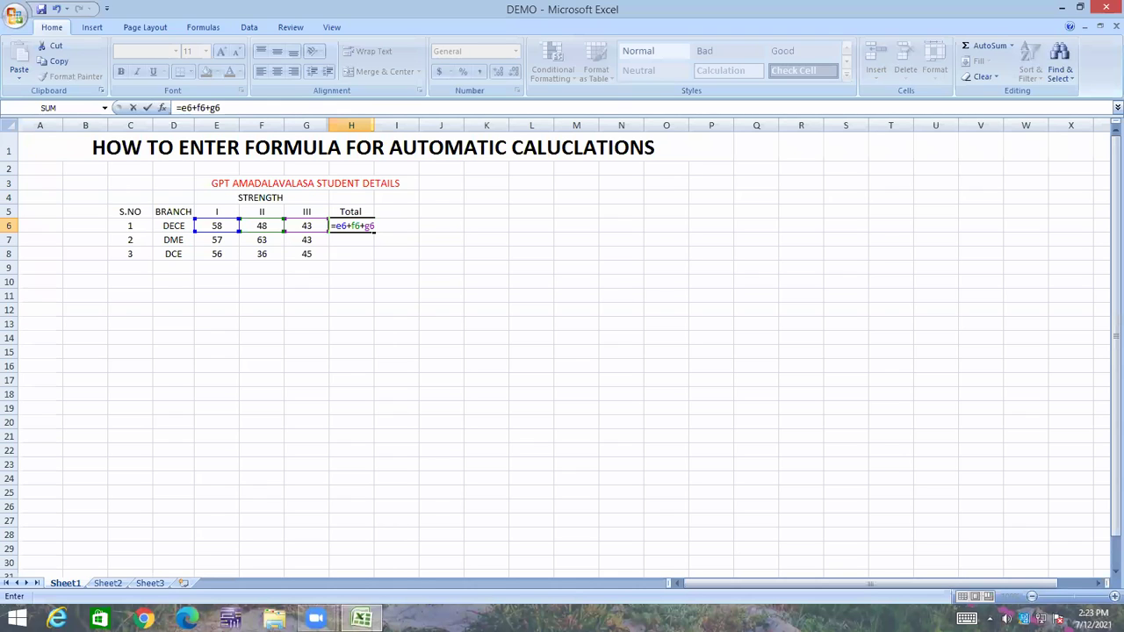
{"action": "key", "text": "Return"}
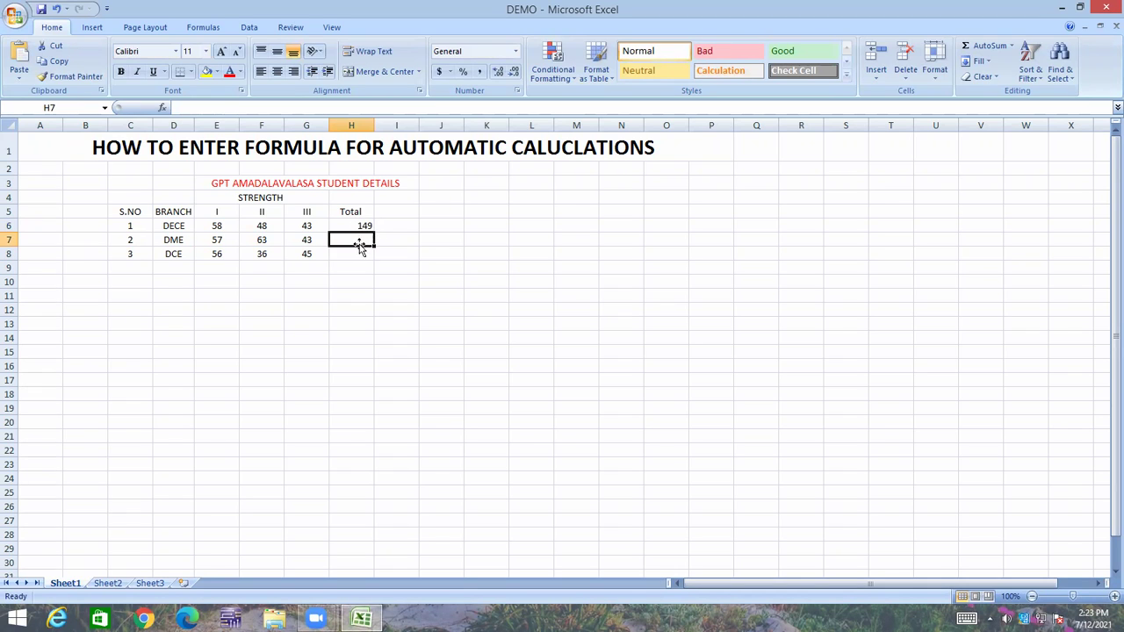
- Build =E7+F7+G7 in H7 by clicking cells, giving a DME total of 163
{"action": "left_click", "coordinate": [359, 225]}
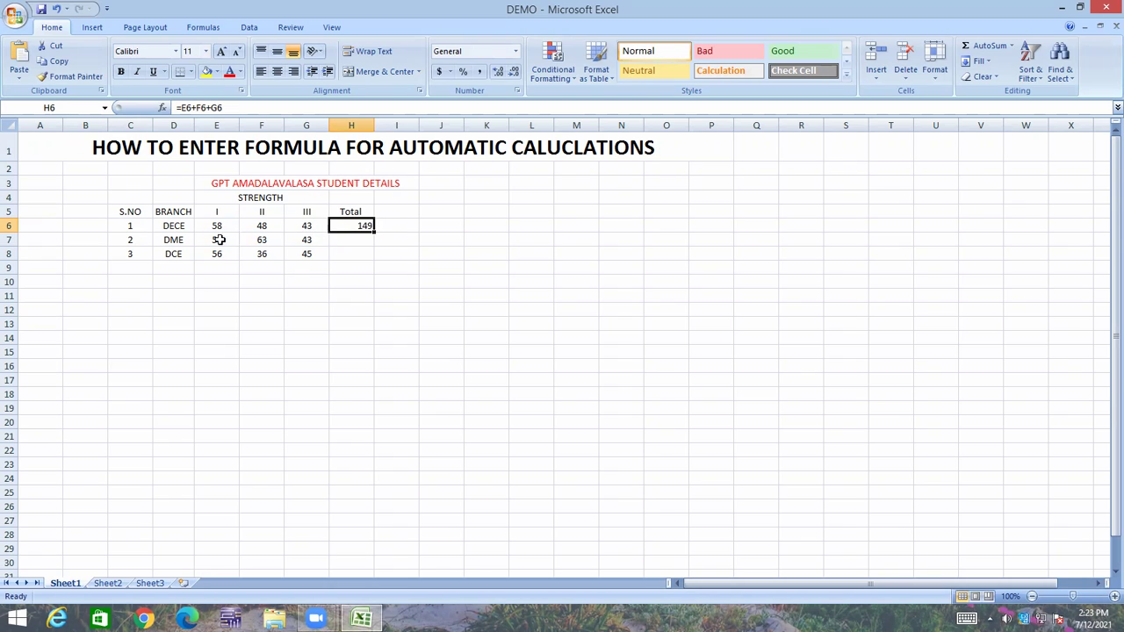
{"action": "left_click", "coordinate": [338, 240]}
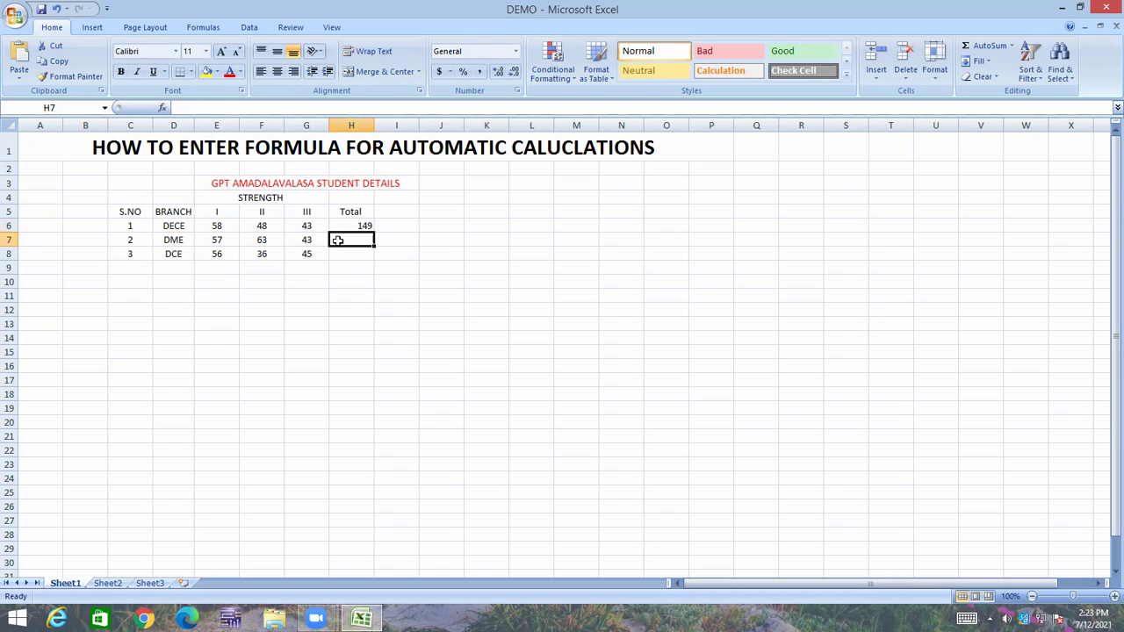
{"action": "type", "text": "="}
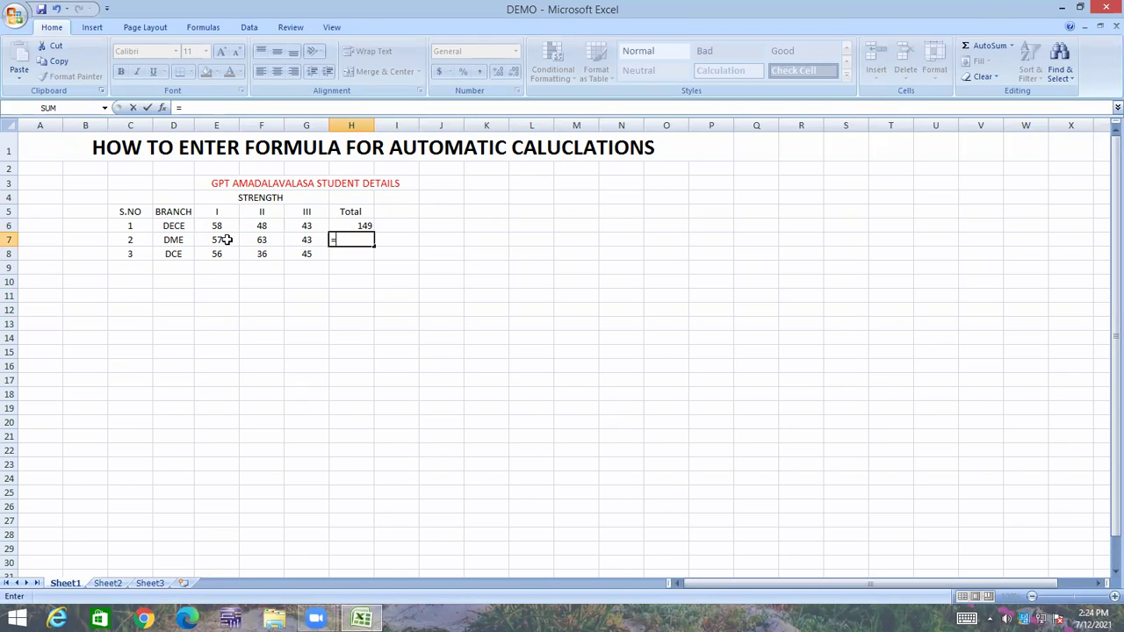
{"action": "left_click", "coordinate": [227, 239]}
{"action": "type", "text": "+"}
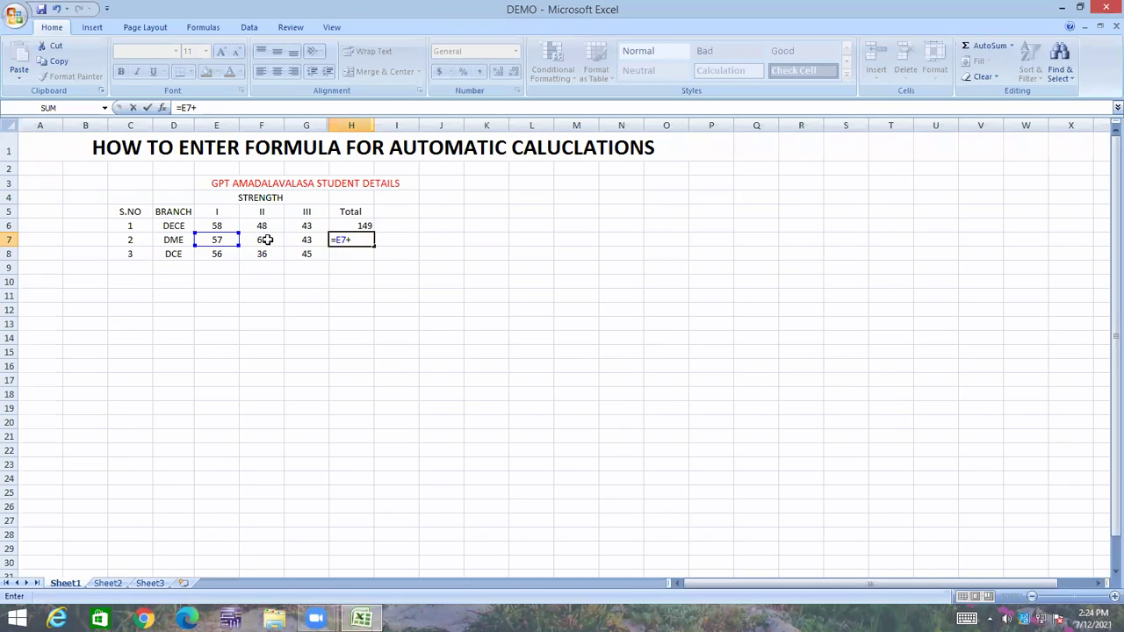
{"action": "left_click", "coordinate": [267, 239]}
{"action": "type", "text": "+"}
{"action": "left_click", "coordinate": [305, 239]}
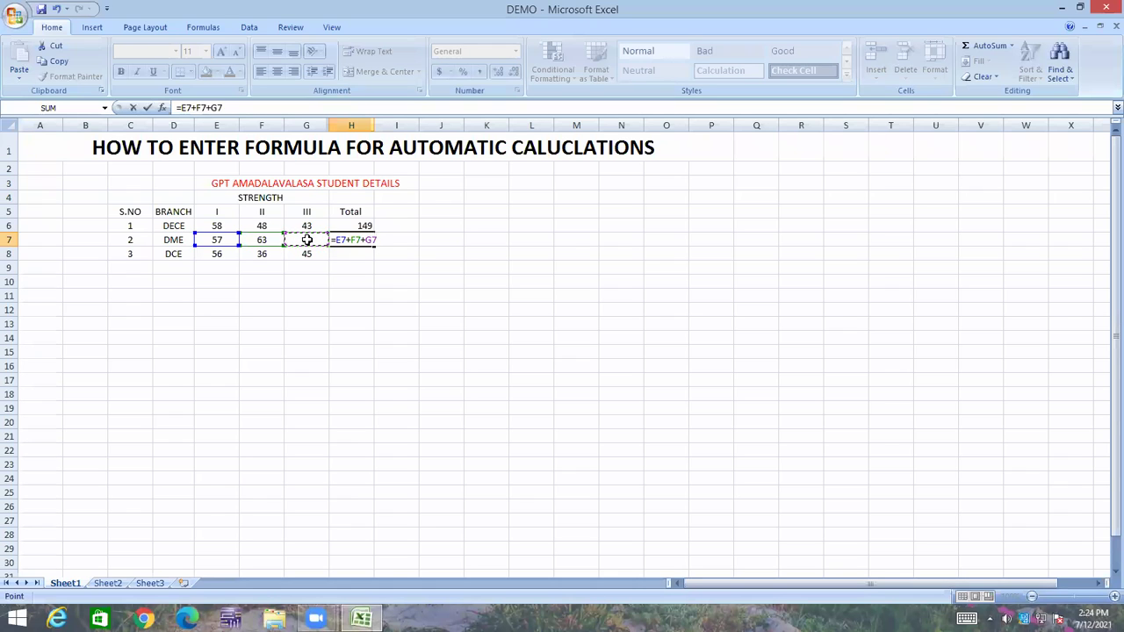
{"action": "key", "text": "Return"}
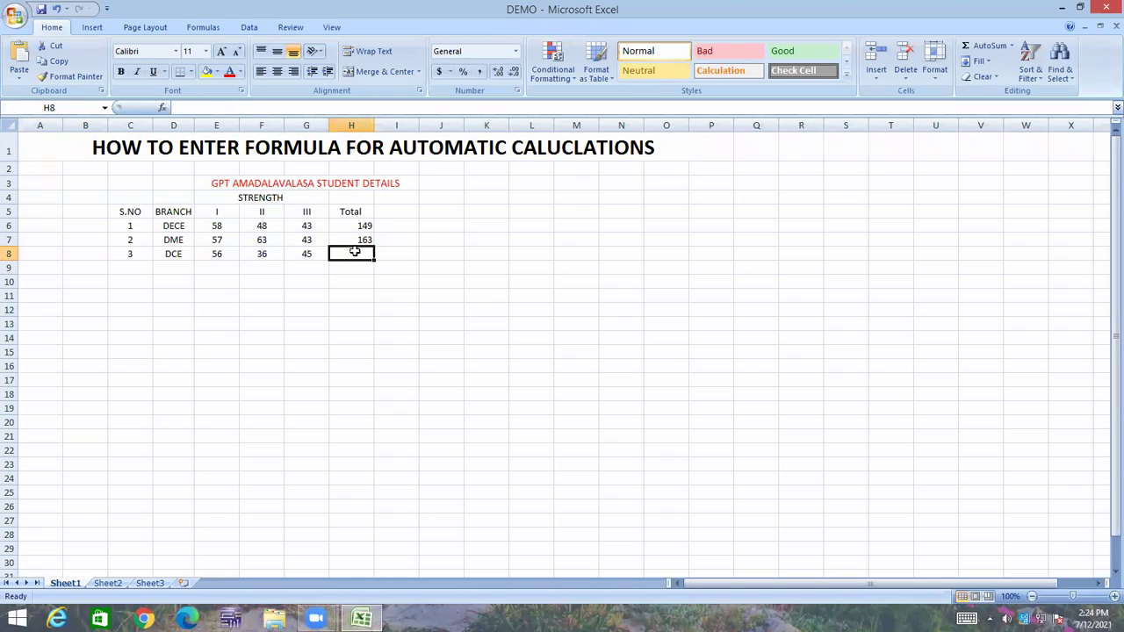
- Enter =sum(E8,F8,G8) in H8, correcting typos, giving a DCE total of 137
{"action": "type", "text": "="}
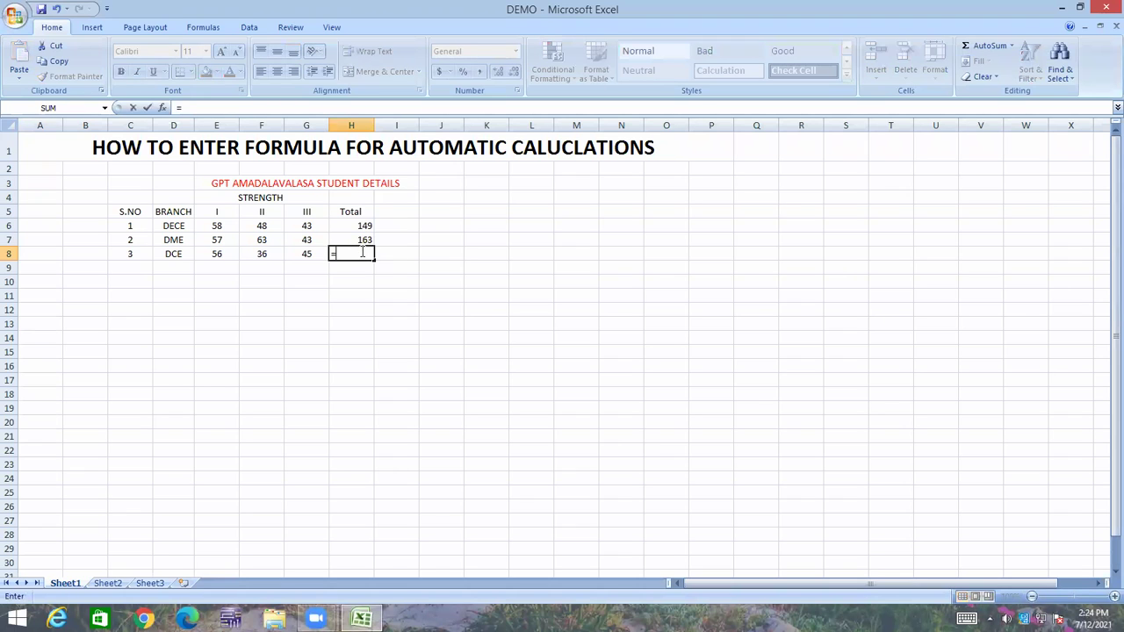
{"action": "left_click", "coordinate": [187, 104]}
{"action": "type", "text": "sum"}
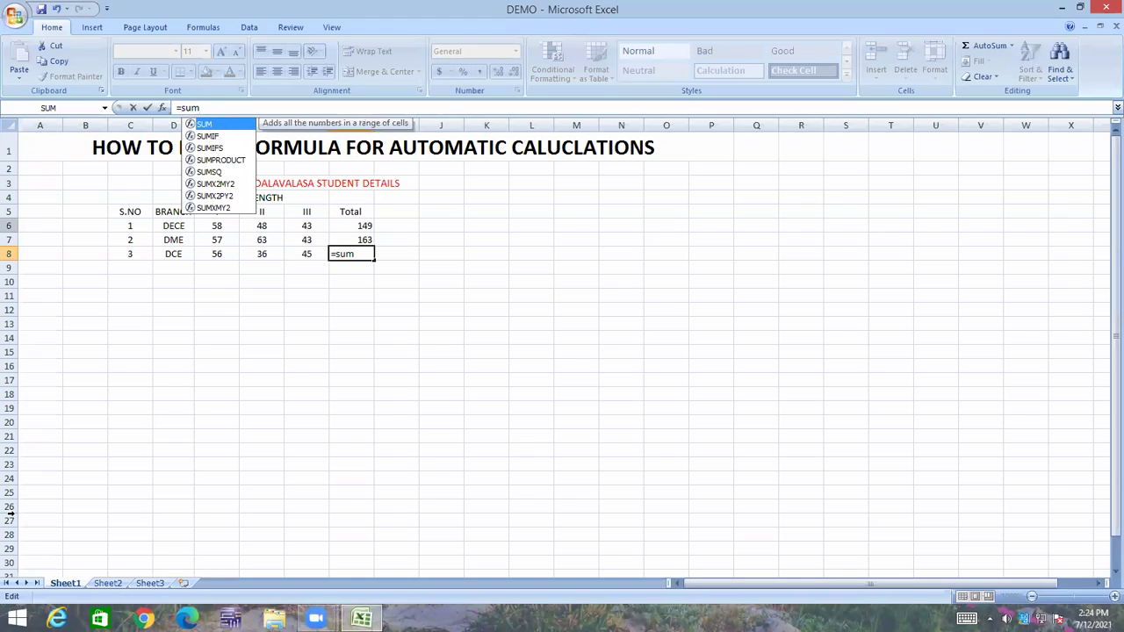
{"action": "type", "text": "("}
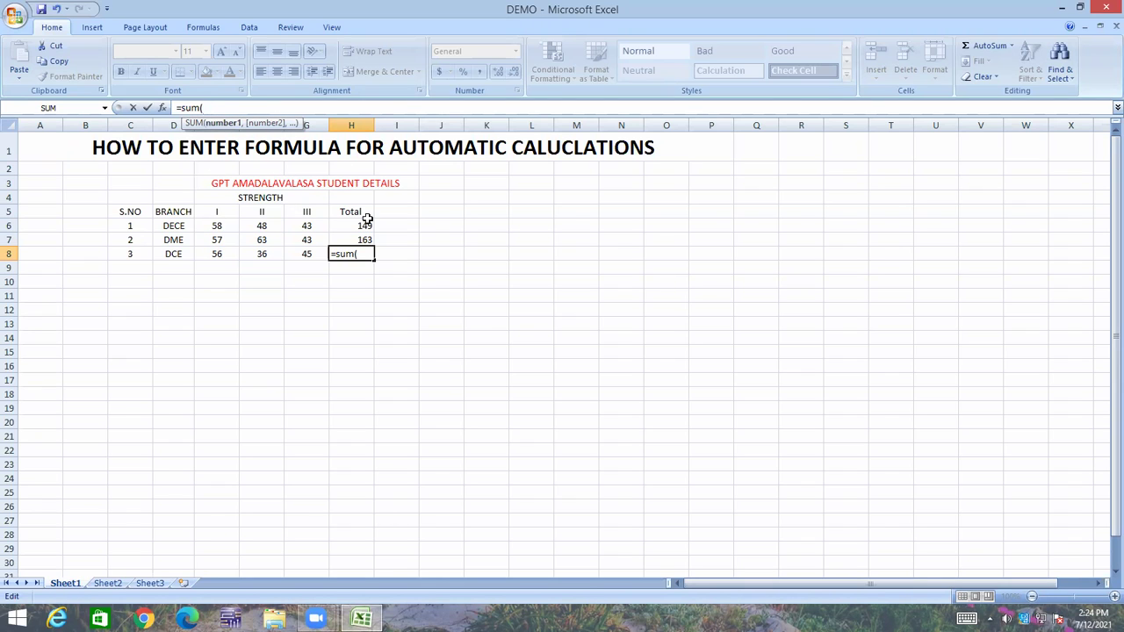
{"action": "type", "text": "E5"}
{"action": "key", "text": "BackSpace"}
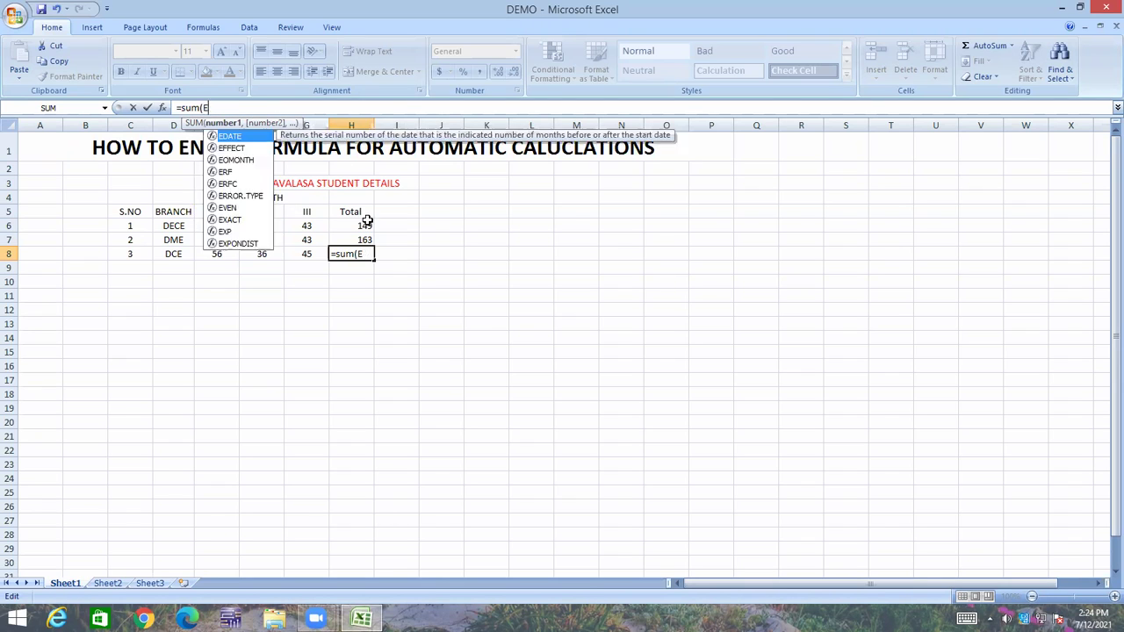
{"action": "type", "text": "6"}
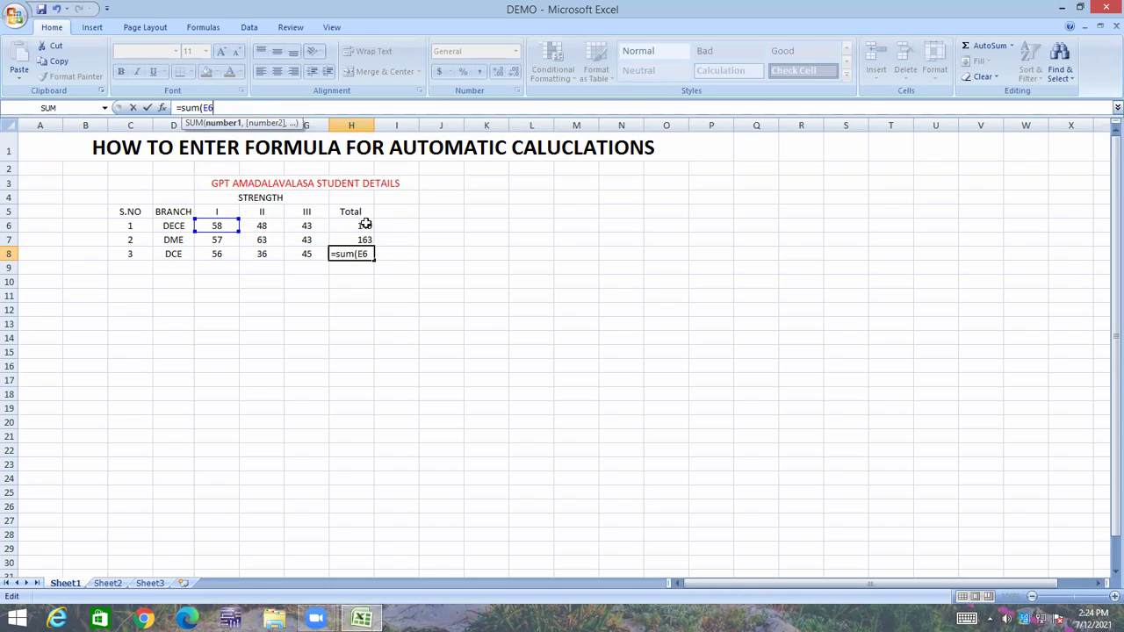
{"action": "key", "text": "BackSpace"}
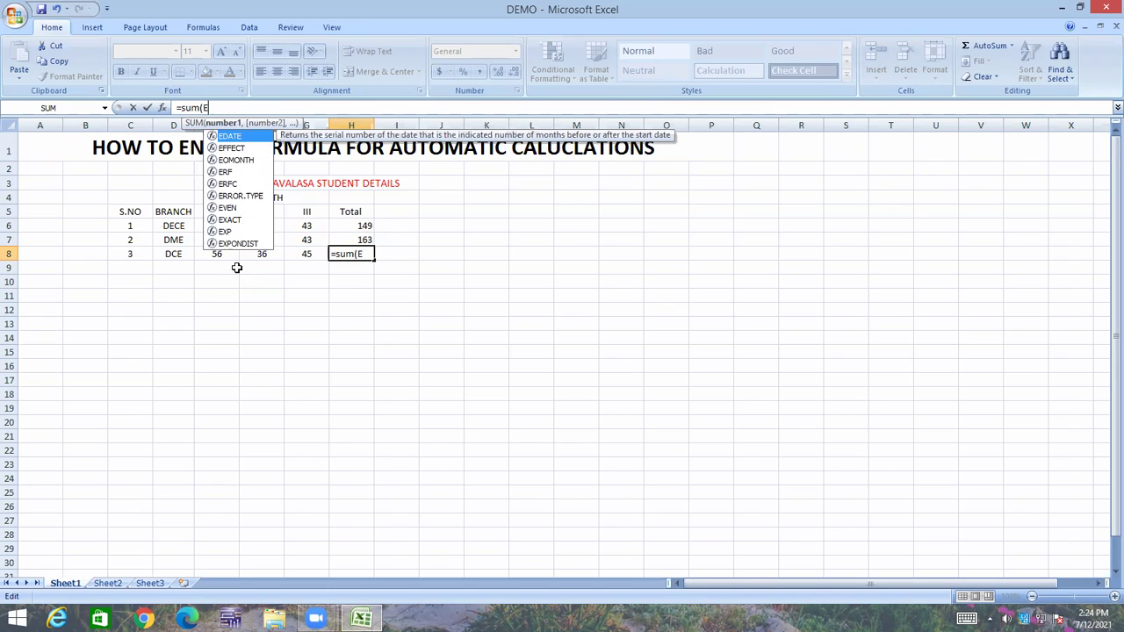
{"action": "type", "text": "8,"}
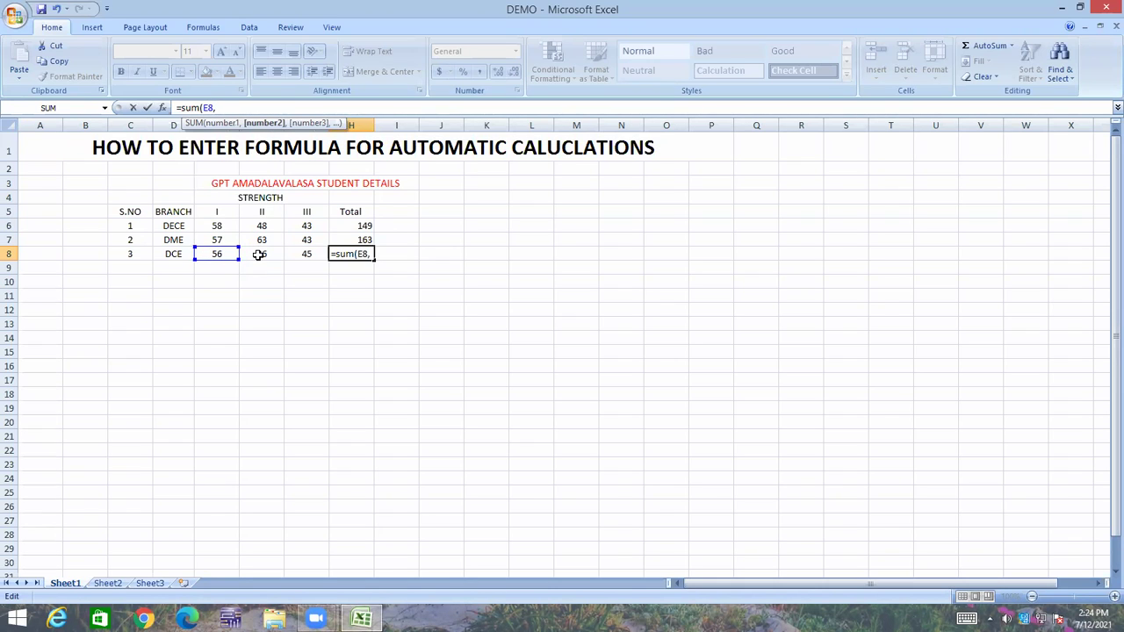
{"action": "type", "text": "F8"}
{"action": "type", "text": ","}
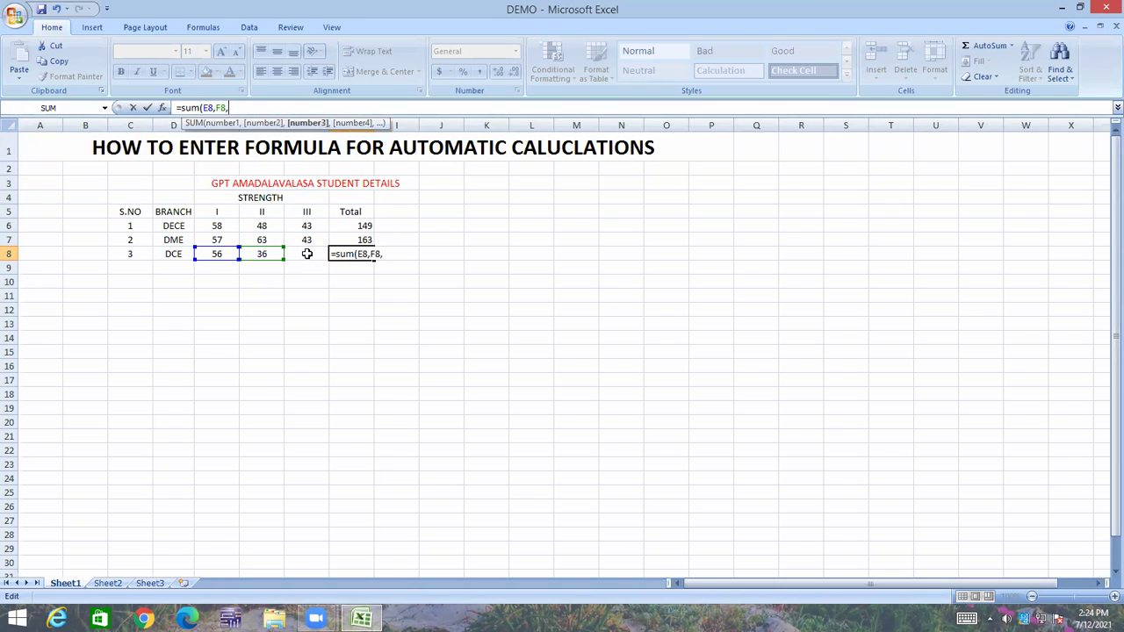
{"action": "type", "text": "G8"}
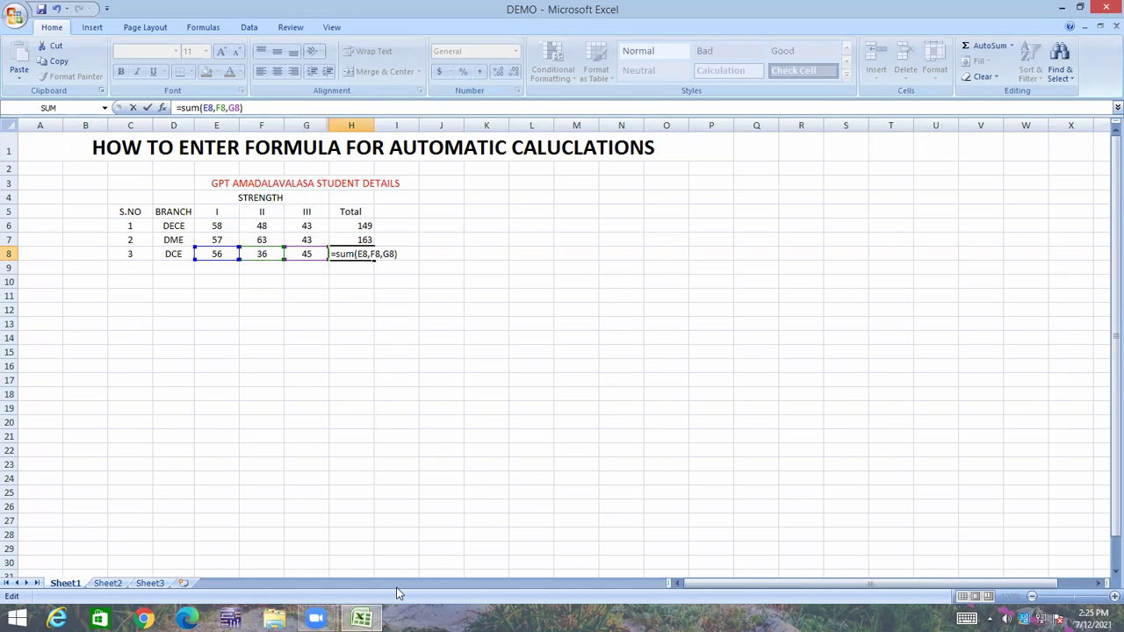
{"action": "key", "text": "Return"}
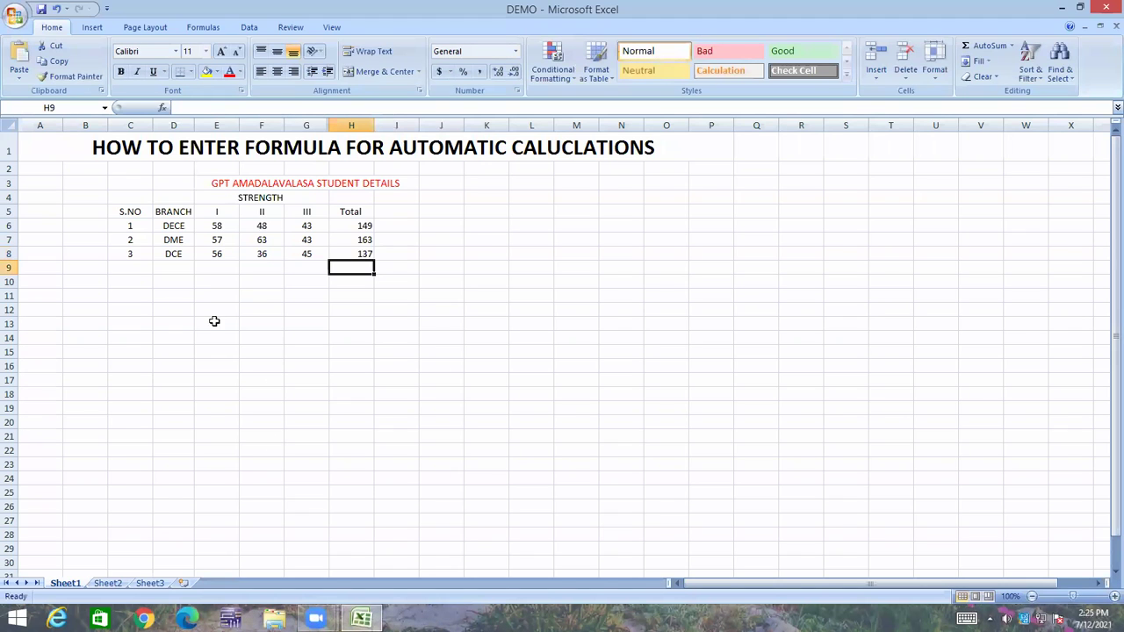